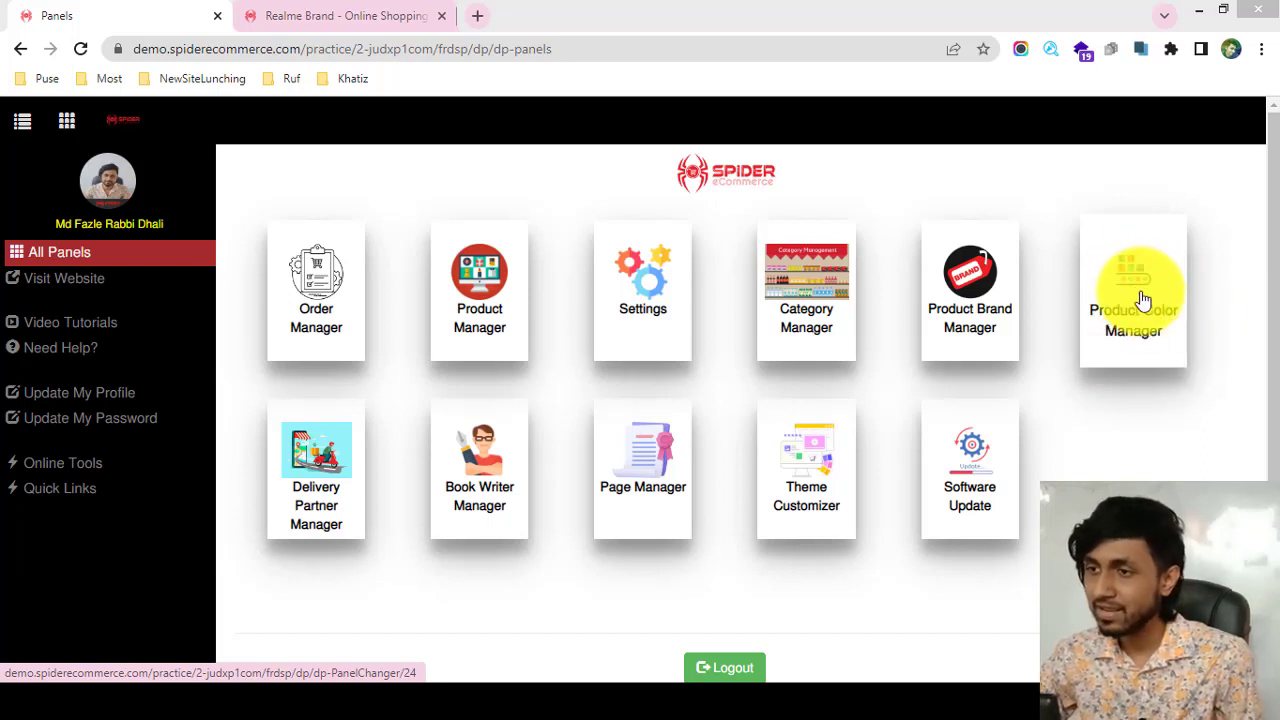
Open the Product Color Manager and examine the existing color names in the color table
click(1131, 277)
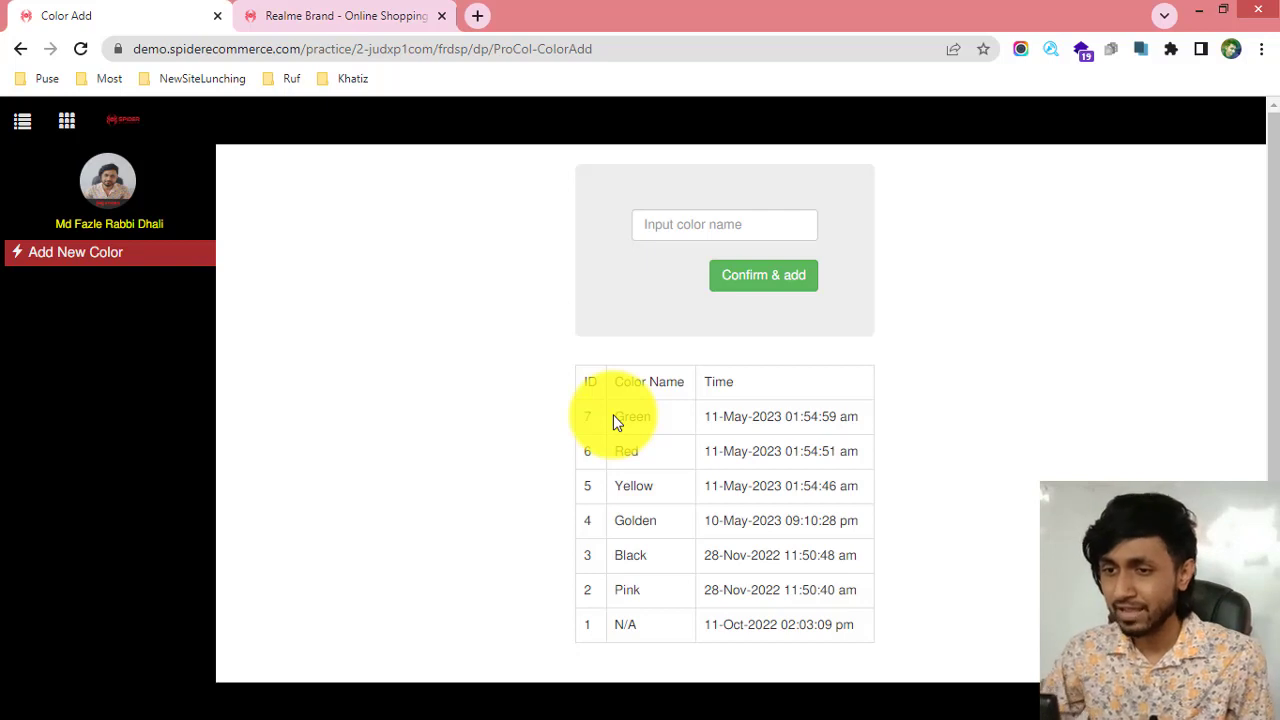
drag(606, 422, 654, 417)
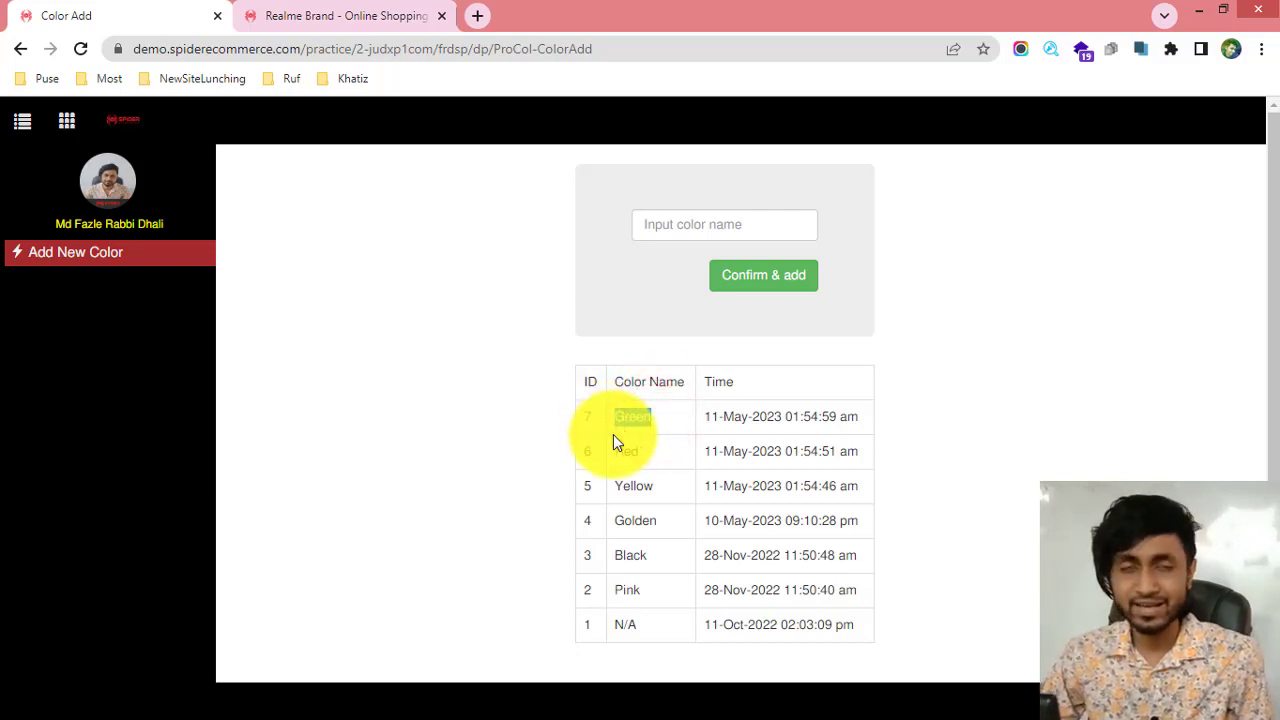
drag(612, 416, 655, 417)
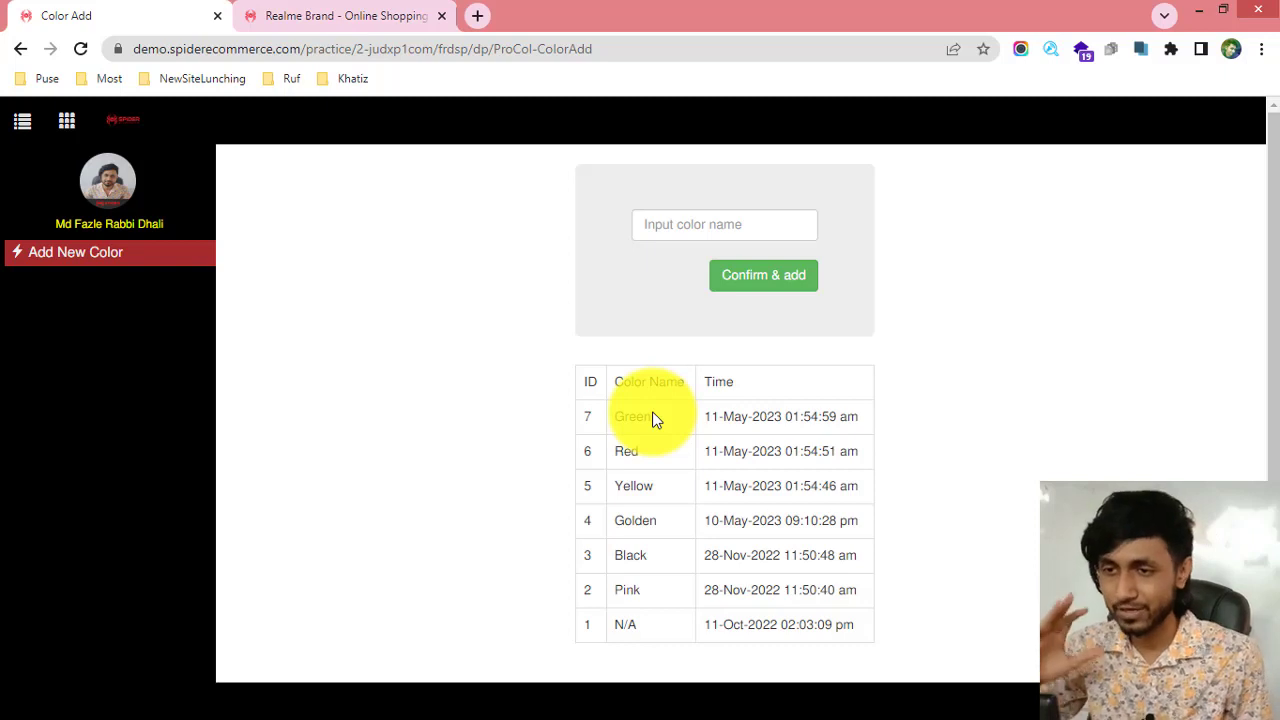
click(594, 447)
double_click(614, 488)
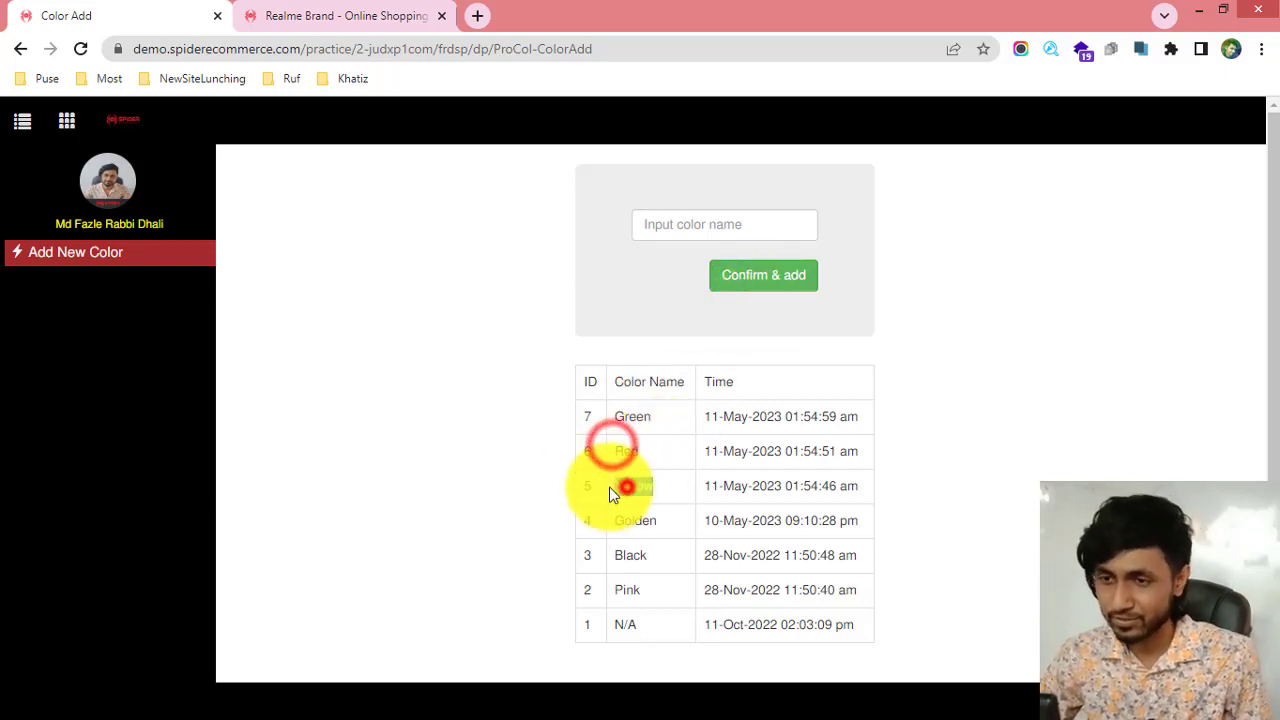
drag(612, 507, 673, 510)
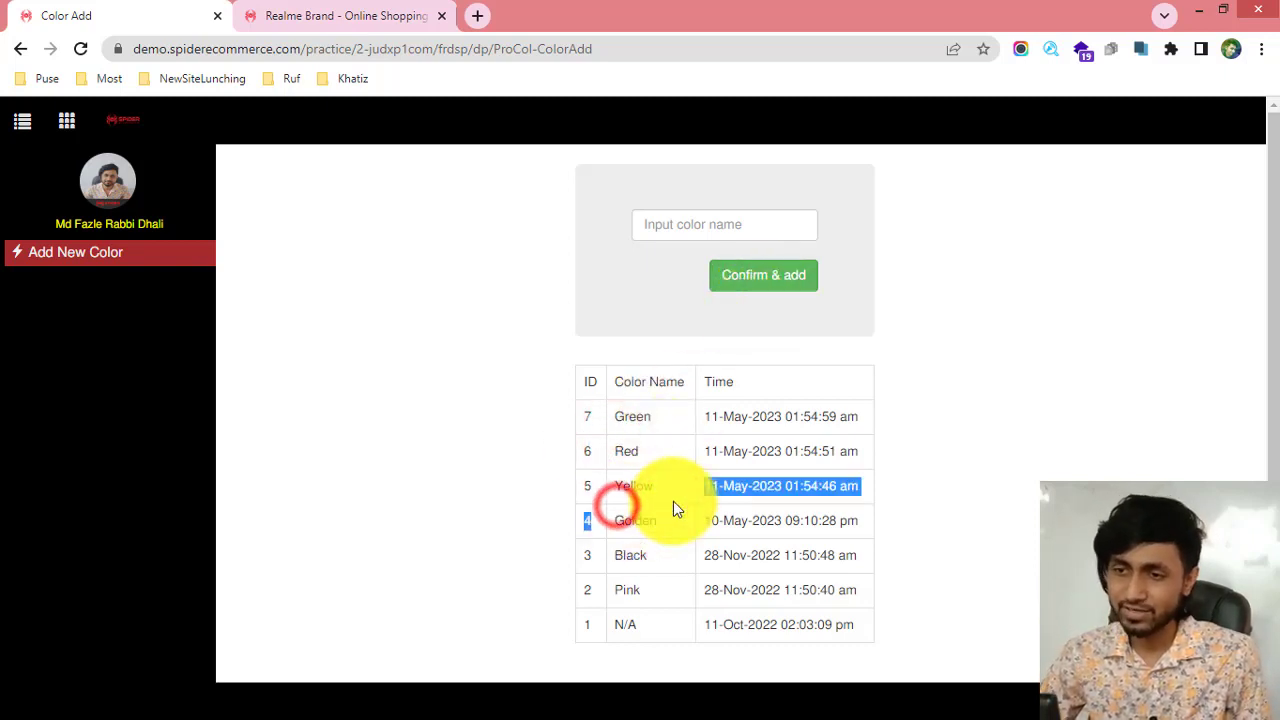
click(673, 501)
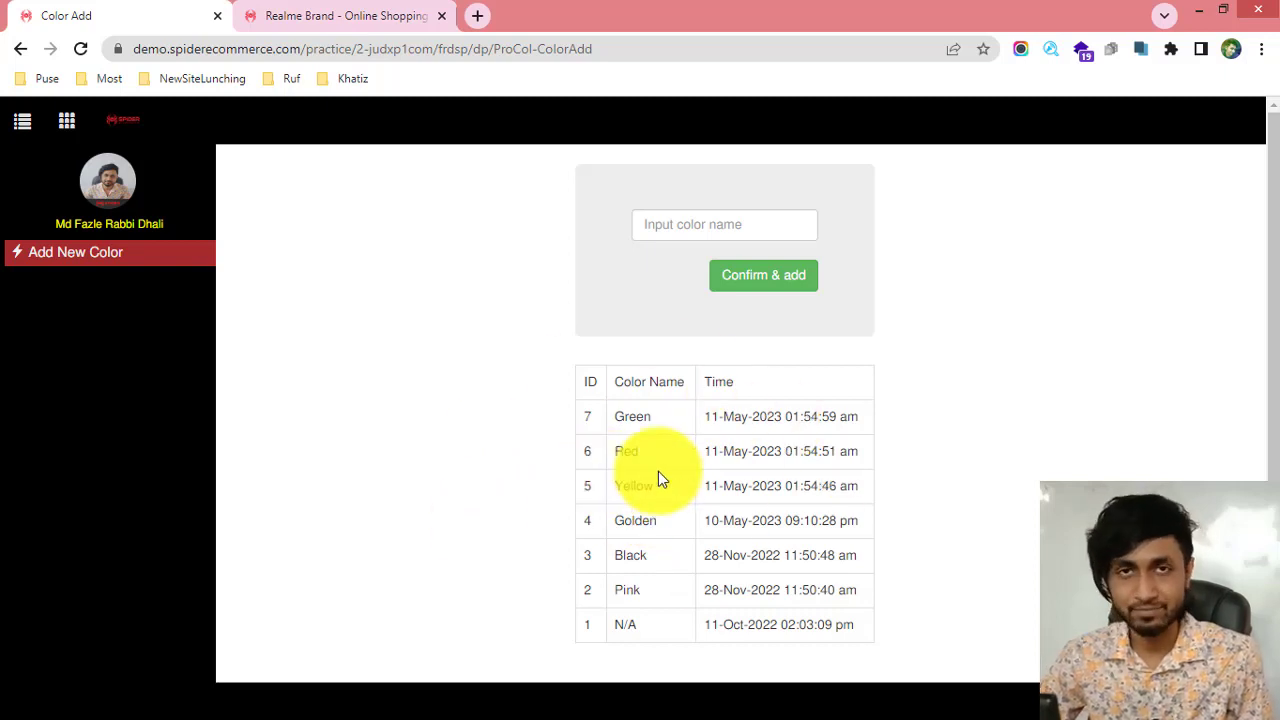
double_click(640, 449)
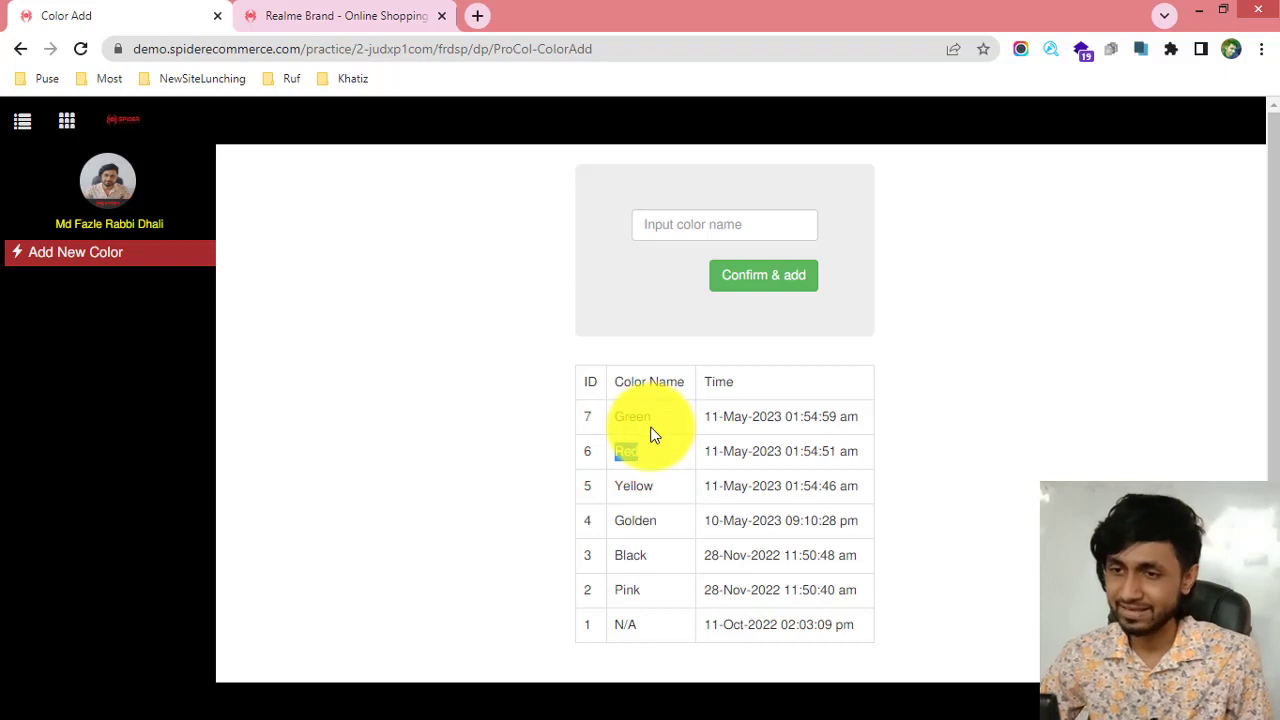
click(622, 455)
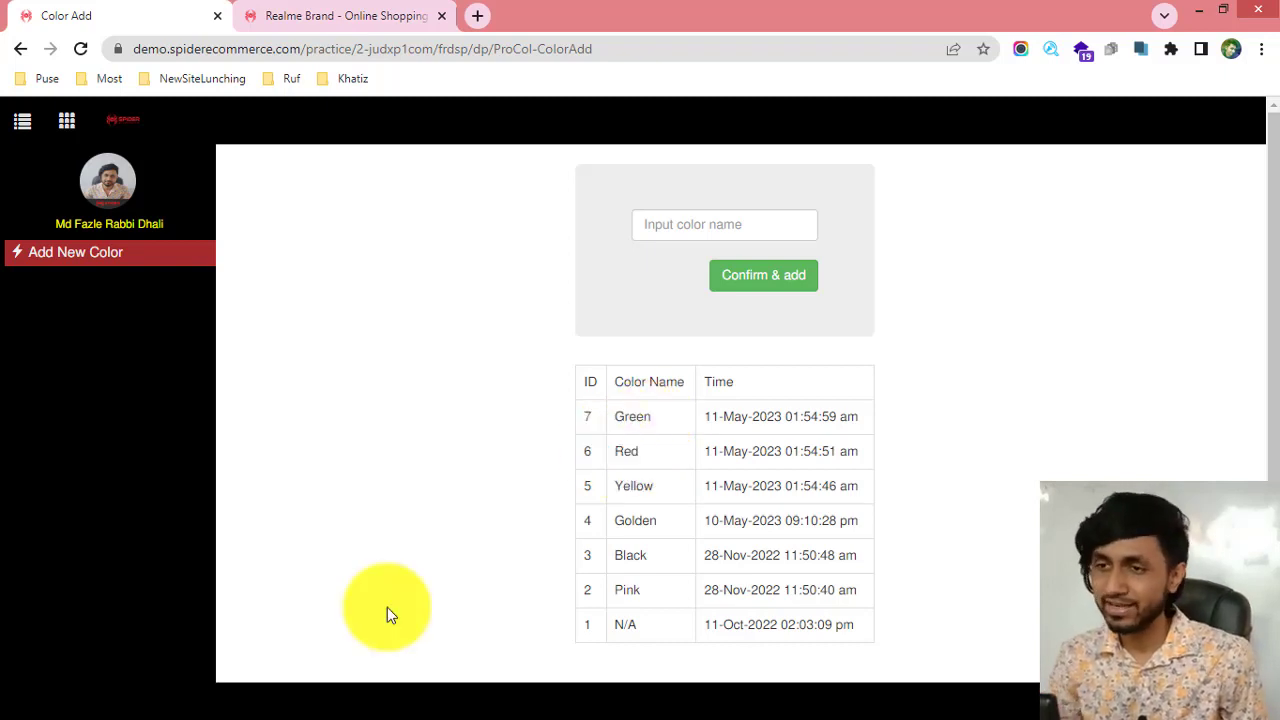
scroll(660, 511, down, 1)
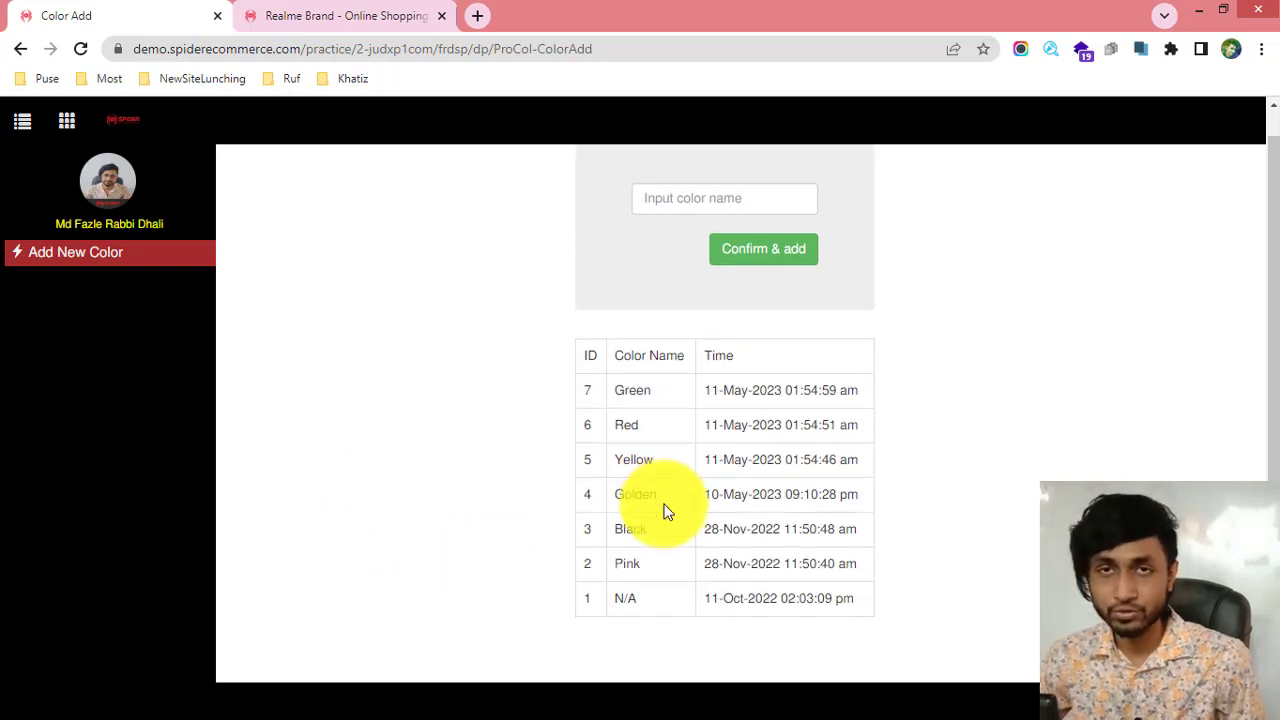
scroll(665, 508, up, 1)
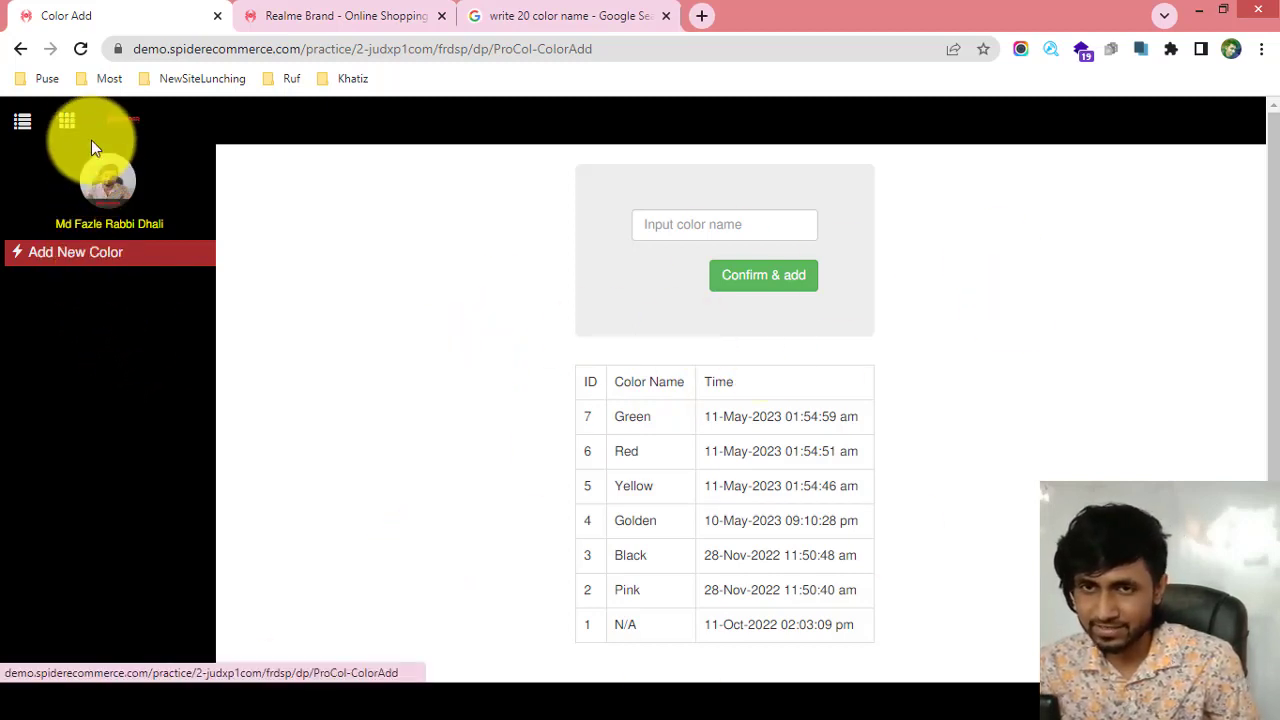
Return to the overview of all panels, reopen the Product Color Manager and check the color entry form and table
click(73, 104)
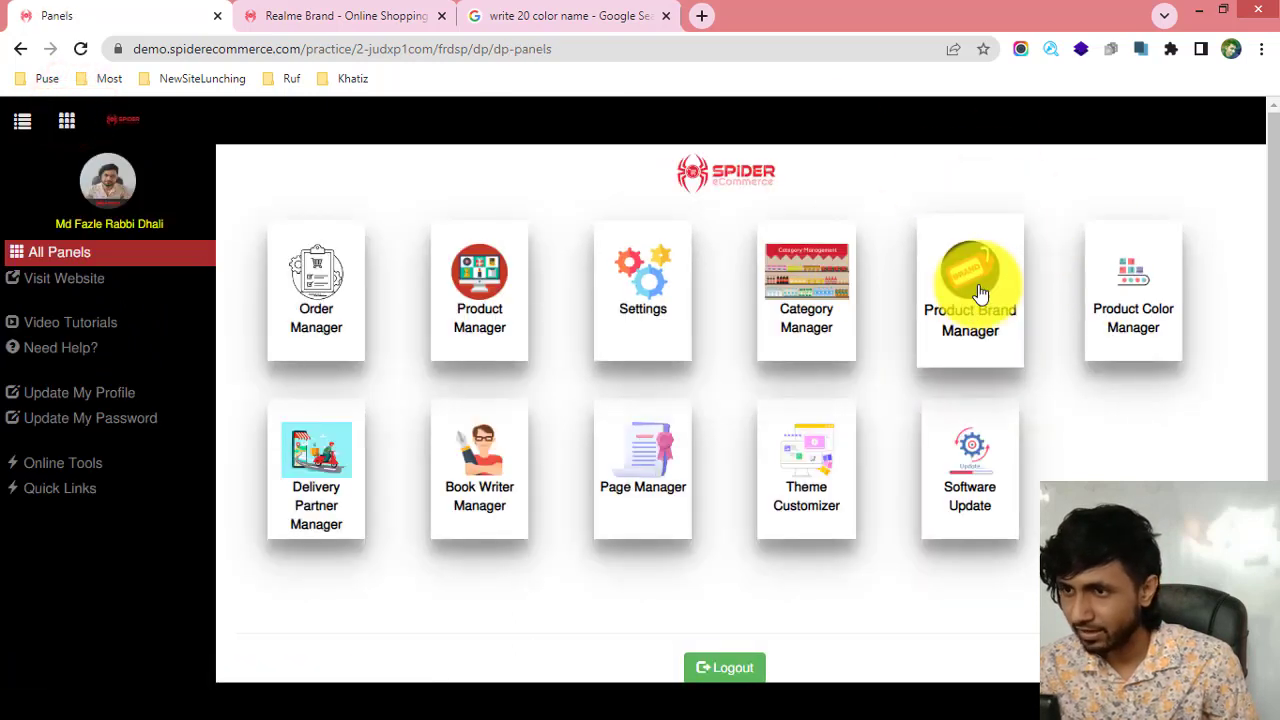
click(1128, 283)
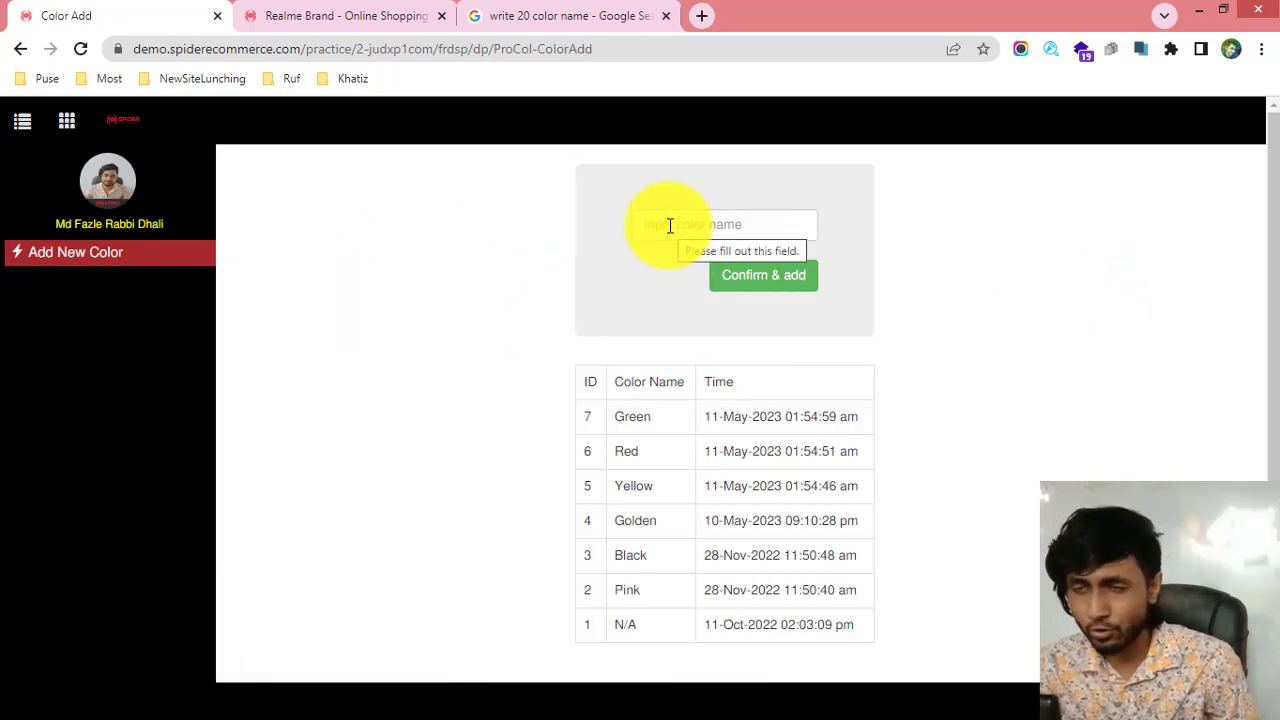
click(669, 226)
click(663, 223)
click(643, 257)
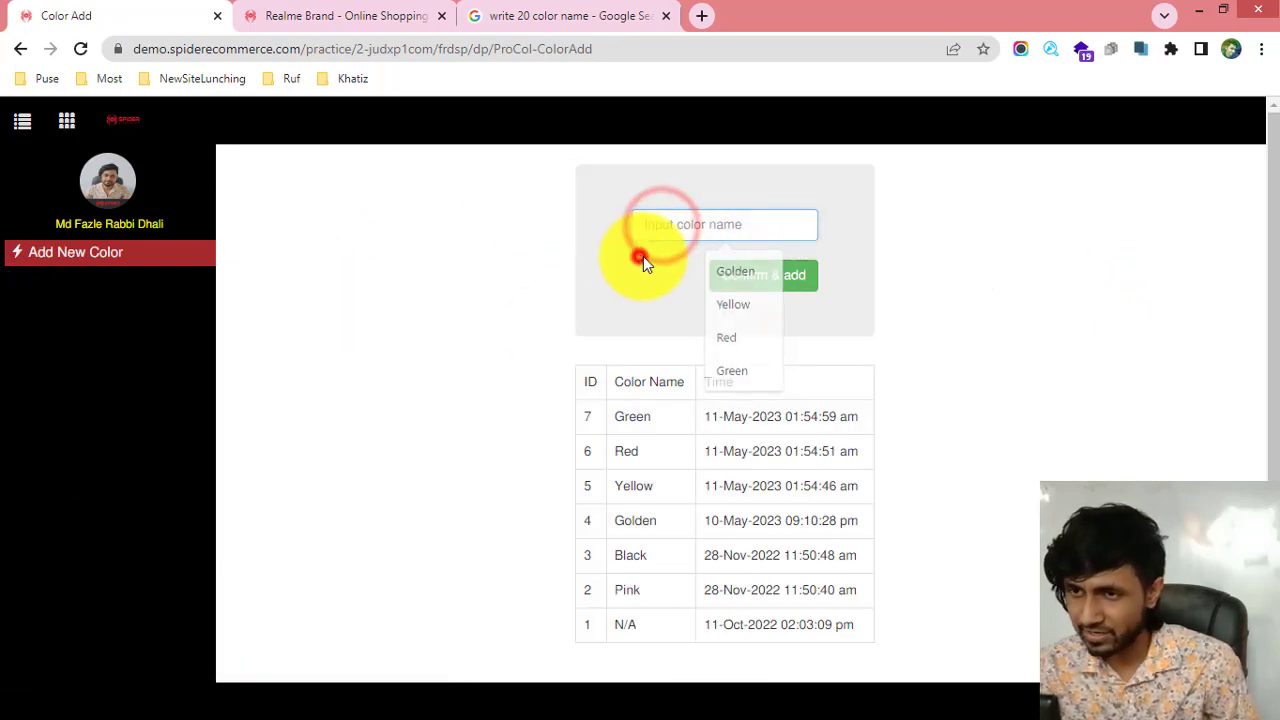
drag(594, 381, 731, 553)
click(729, 551)
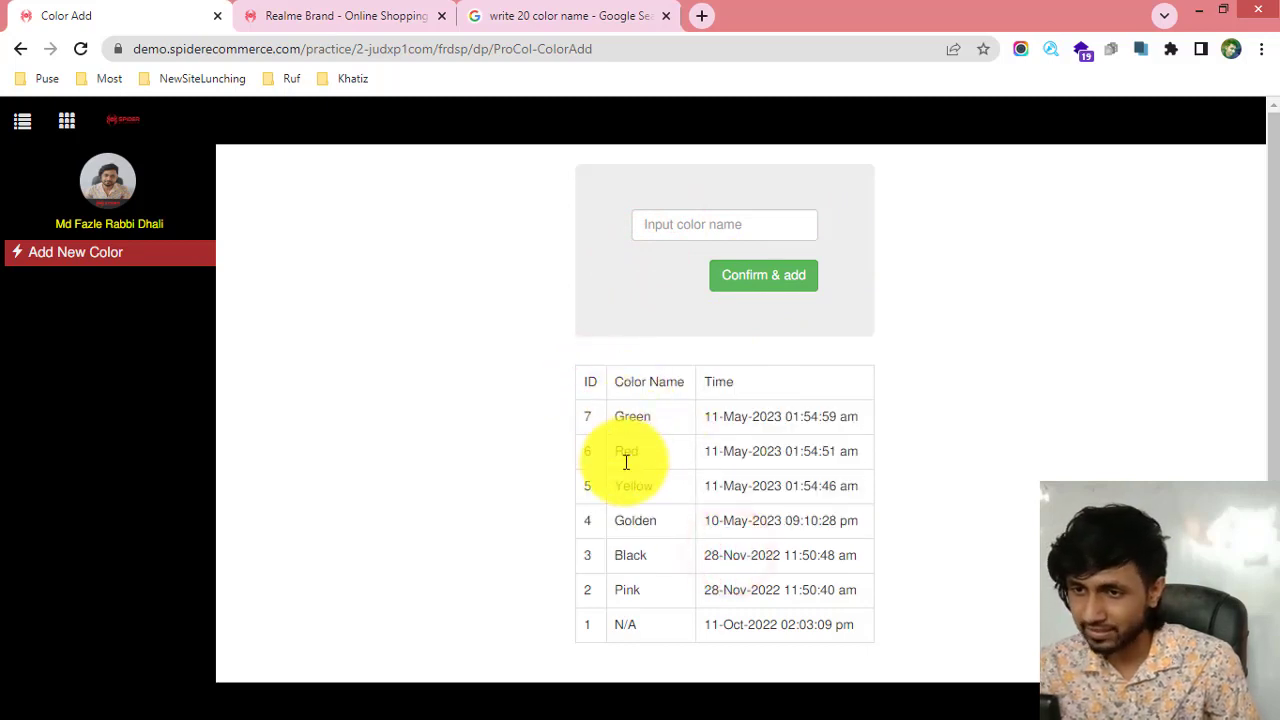
Add a new color named Orange and check its entry in the color table
click(658, 224)
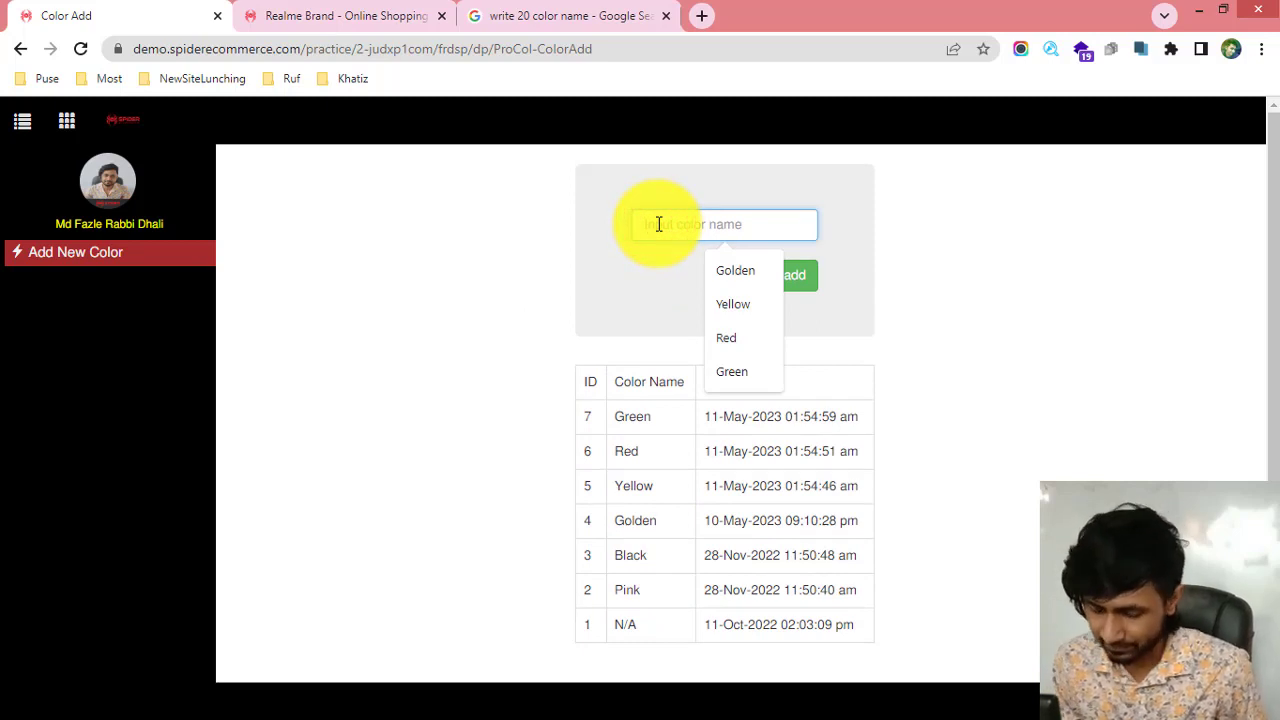
text(Orange)
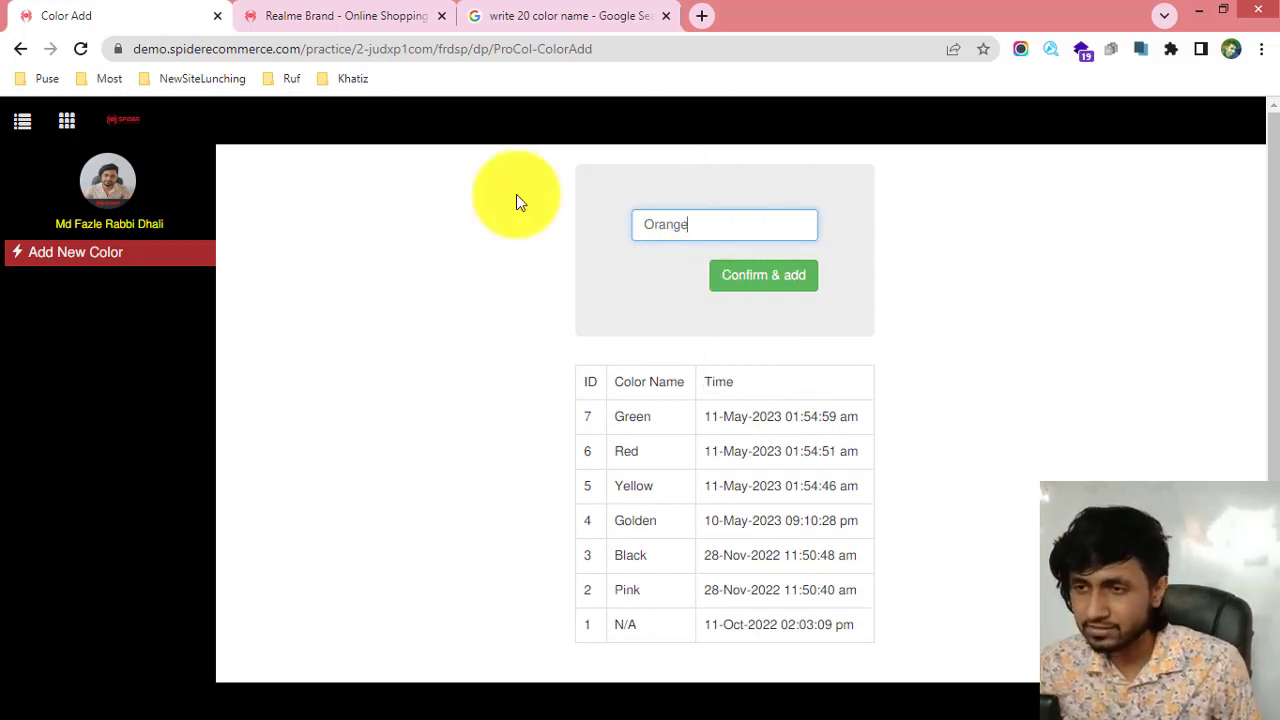
click(770, 280)
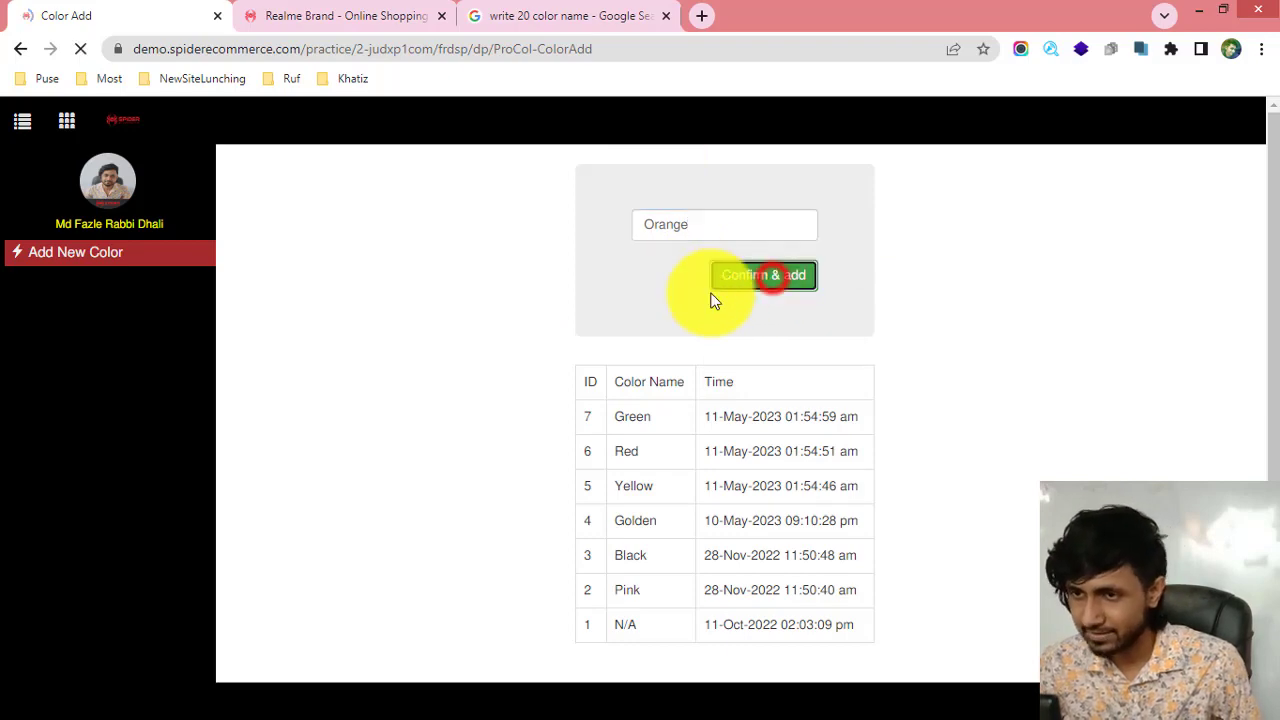
click(809, 480)
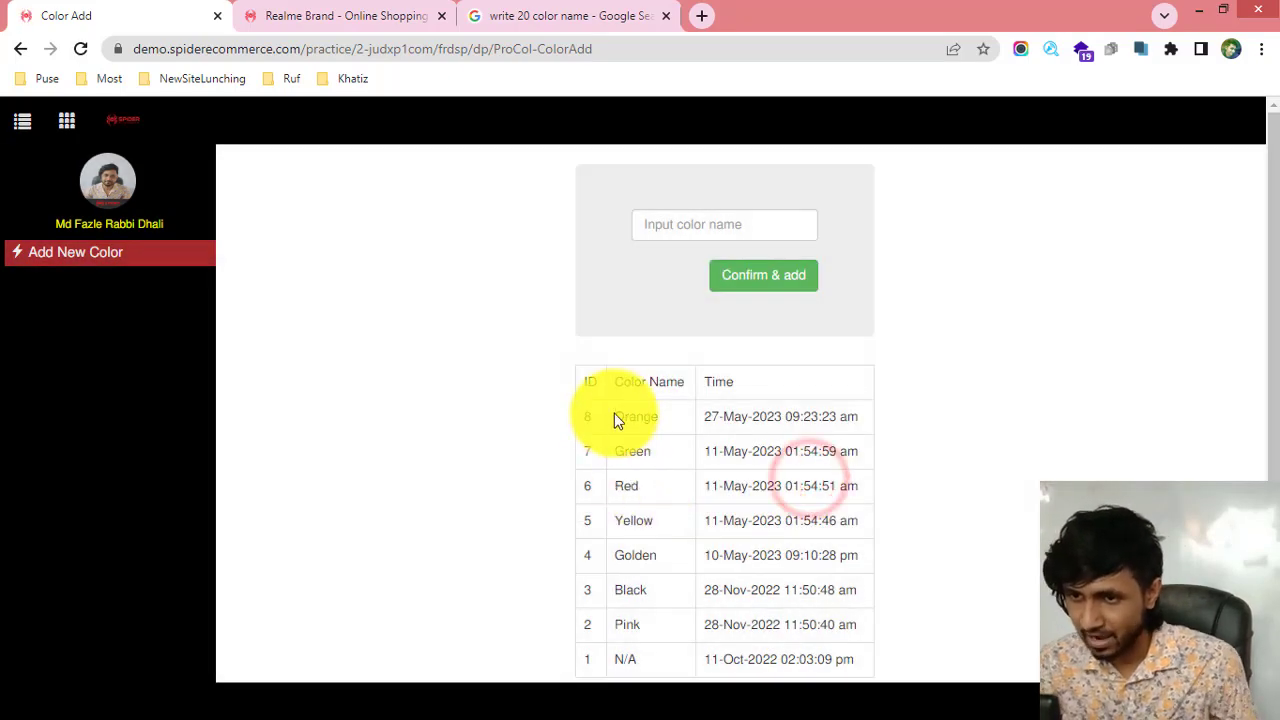
drag(611, 414, 828, 411)
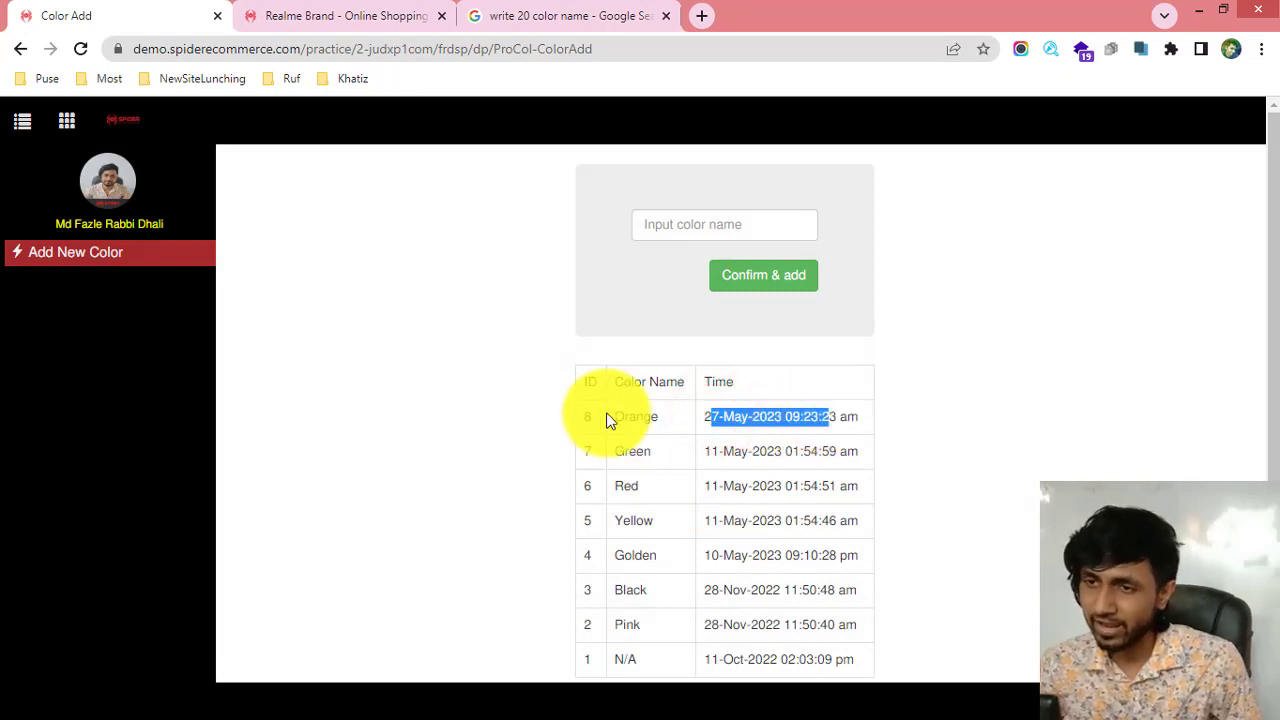
Try to add Red as a new color although it already exists in the color table
click(668, 224)
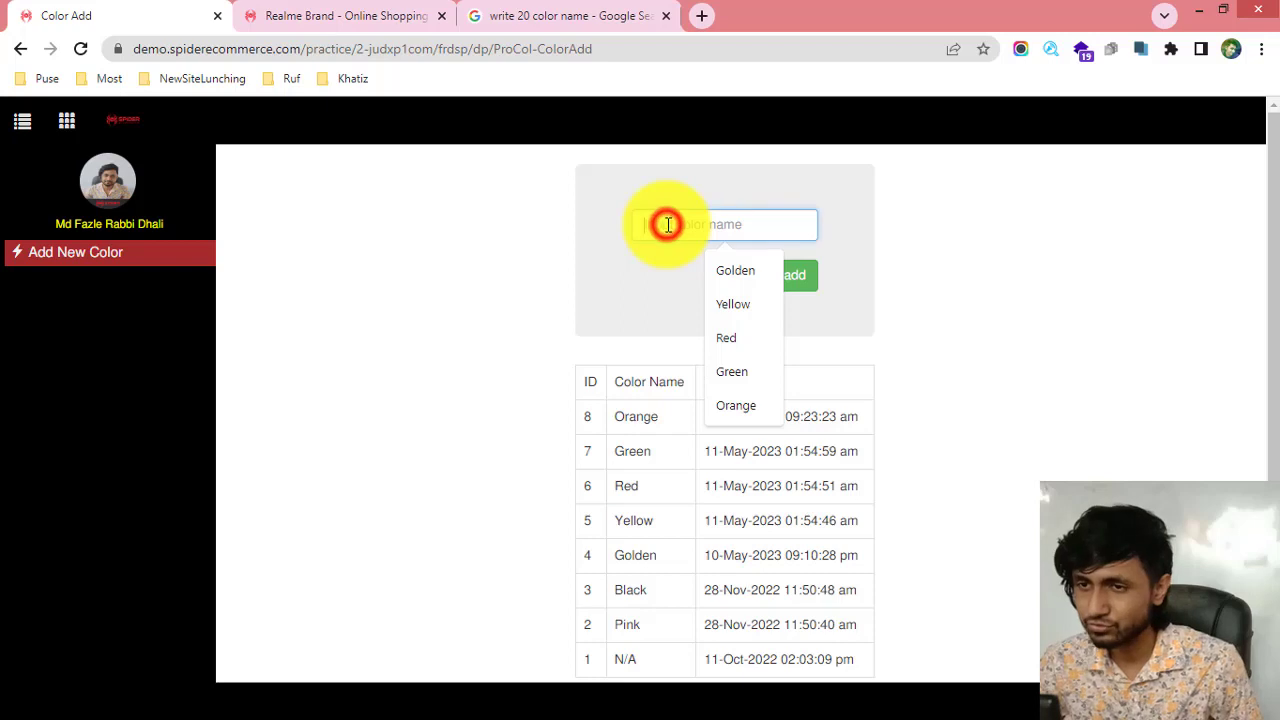
double_click(625, 486)
click(711, 232)
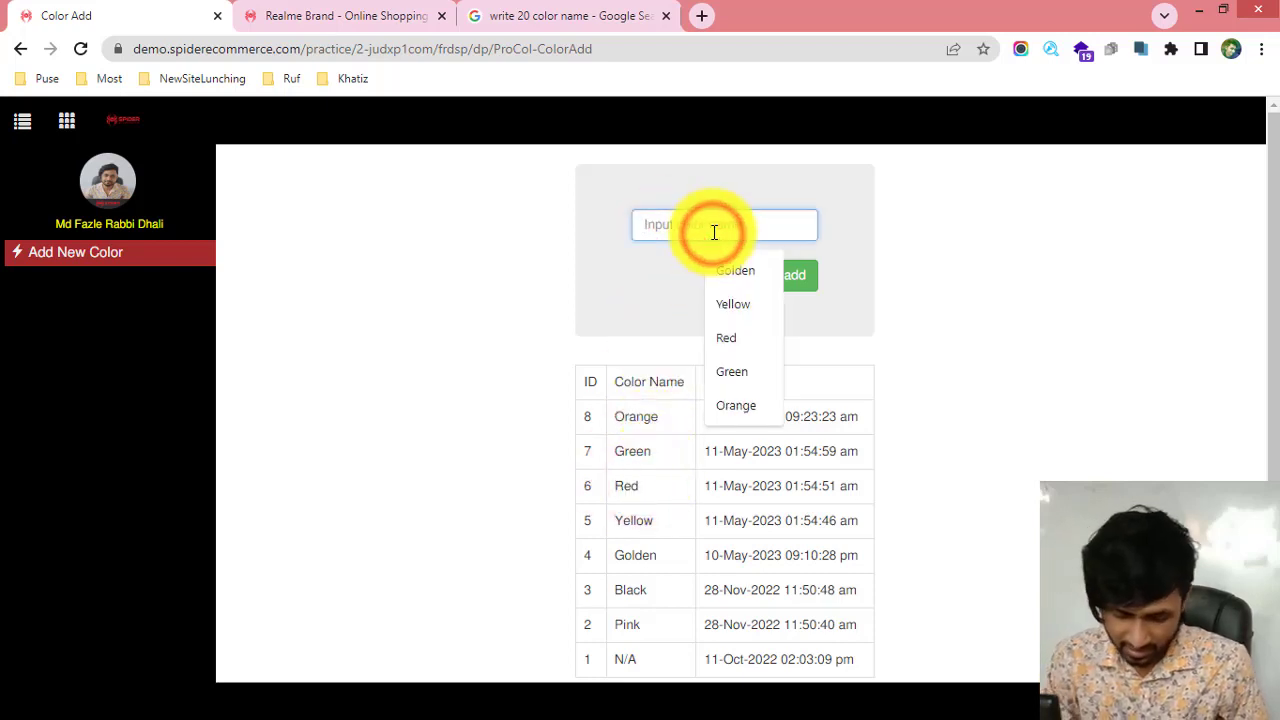
text(Ra)
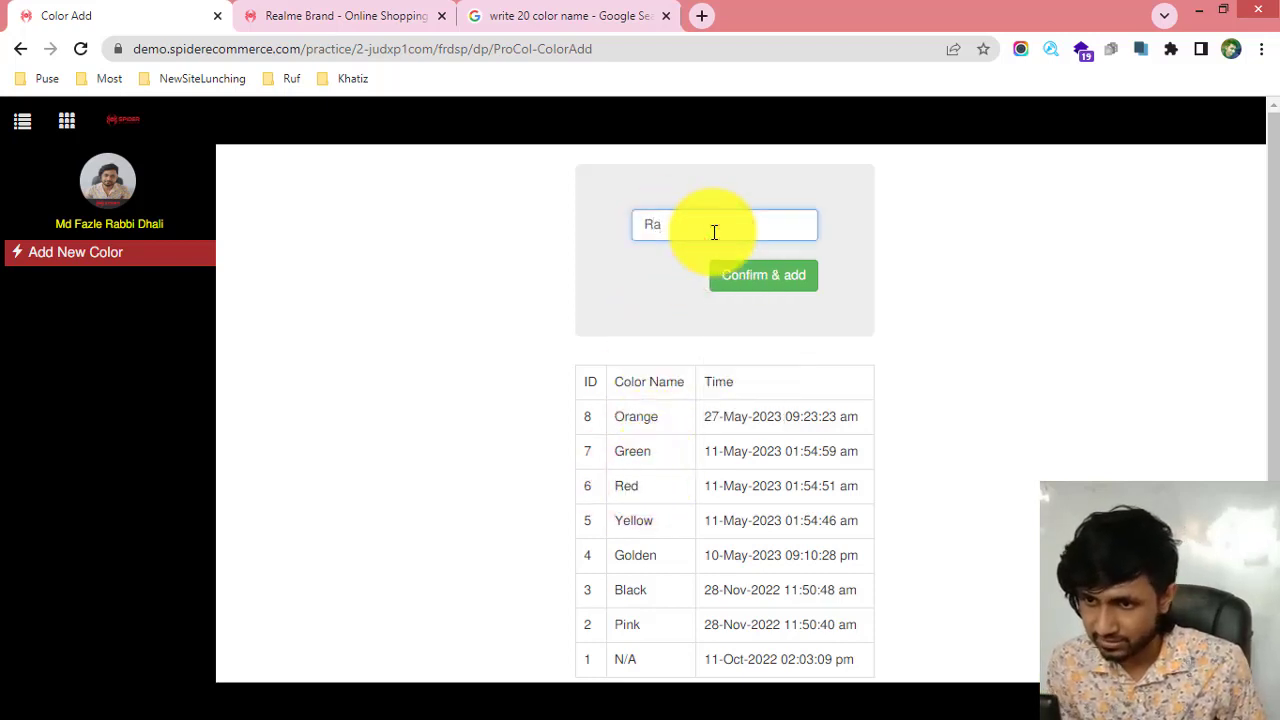
text(d)
key(BackSpace)
key(BackSpace)
text(e)
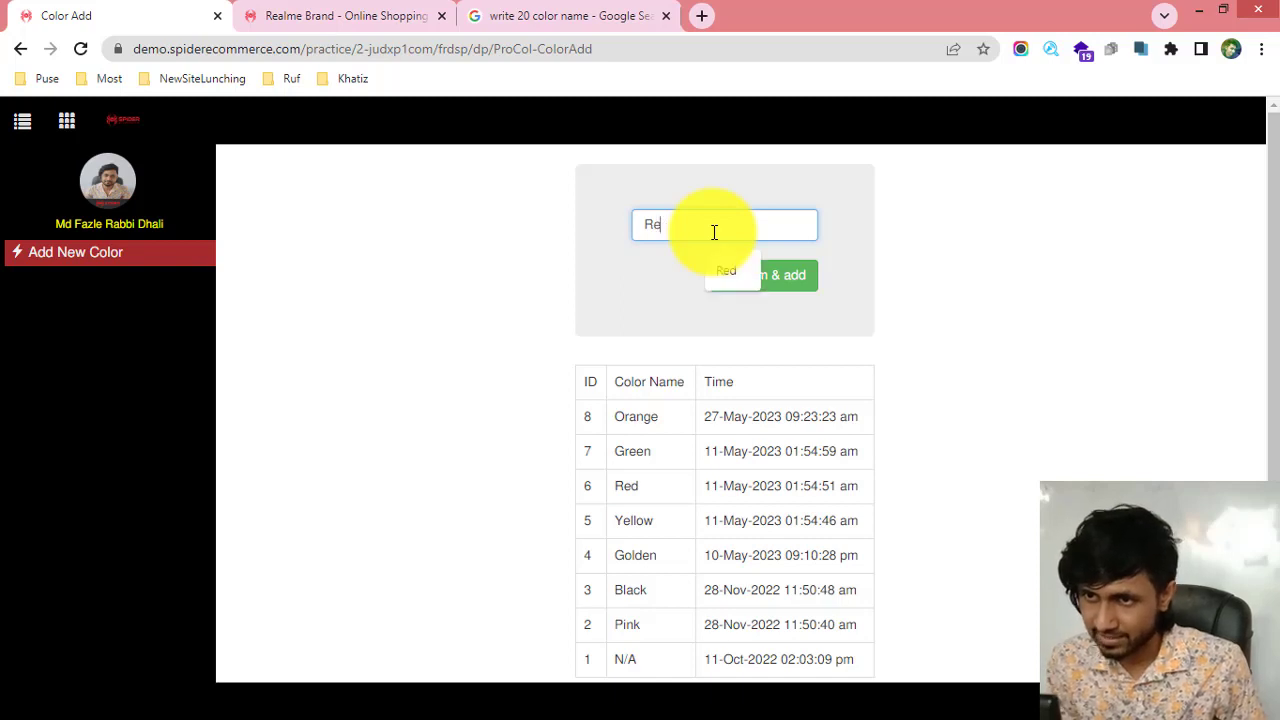
click(717, 262)
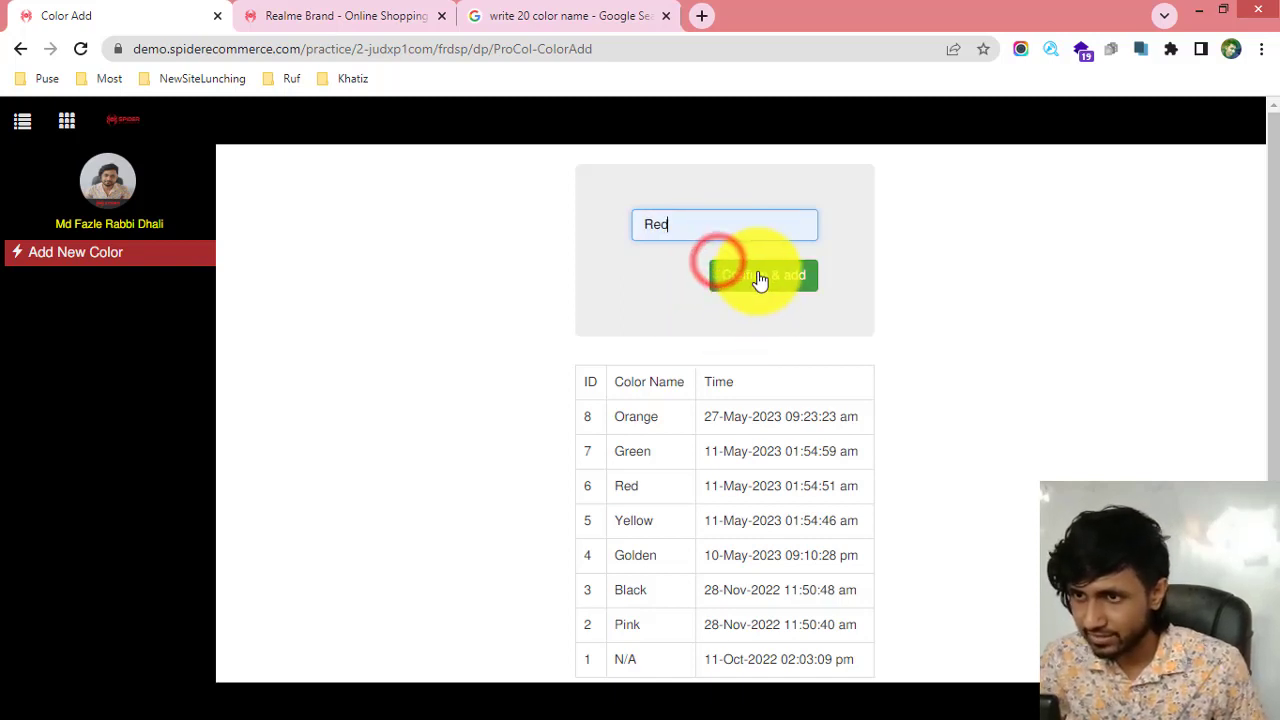
click(757, 270)
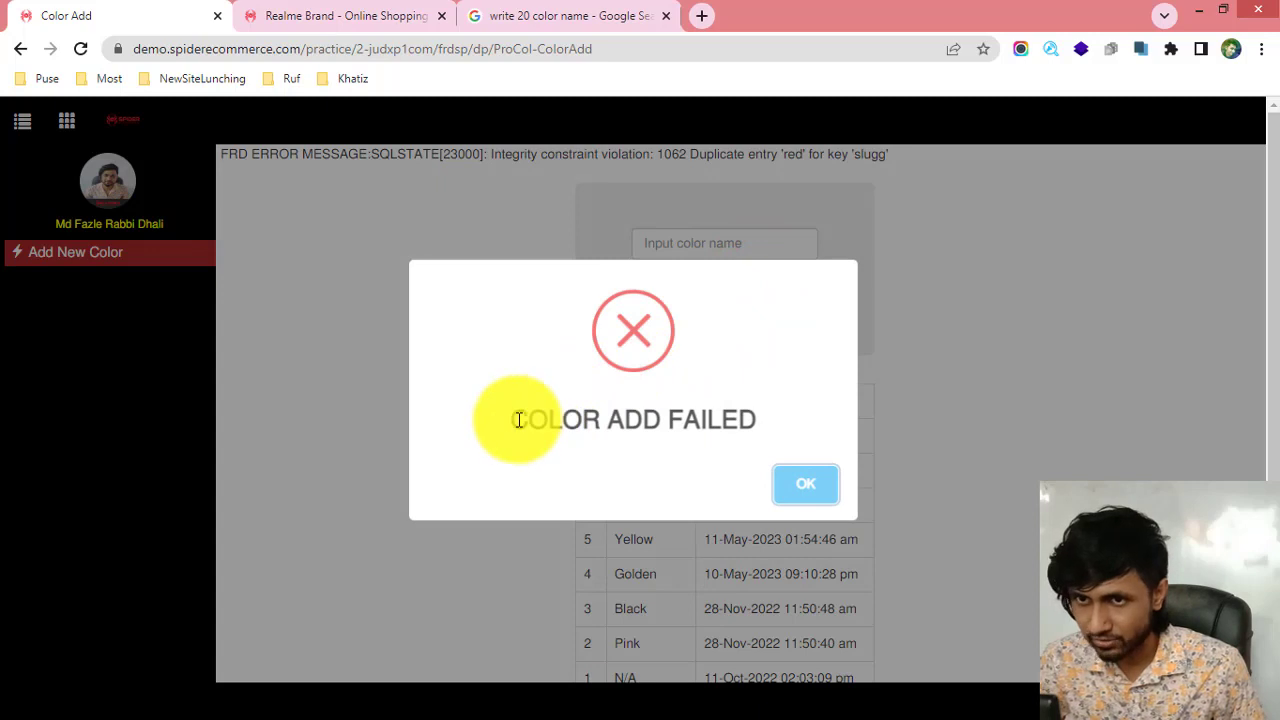
drag(512, 420, 770, 422)
click(803, 470)
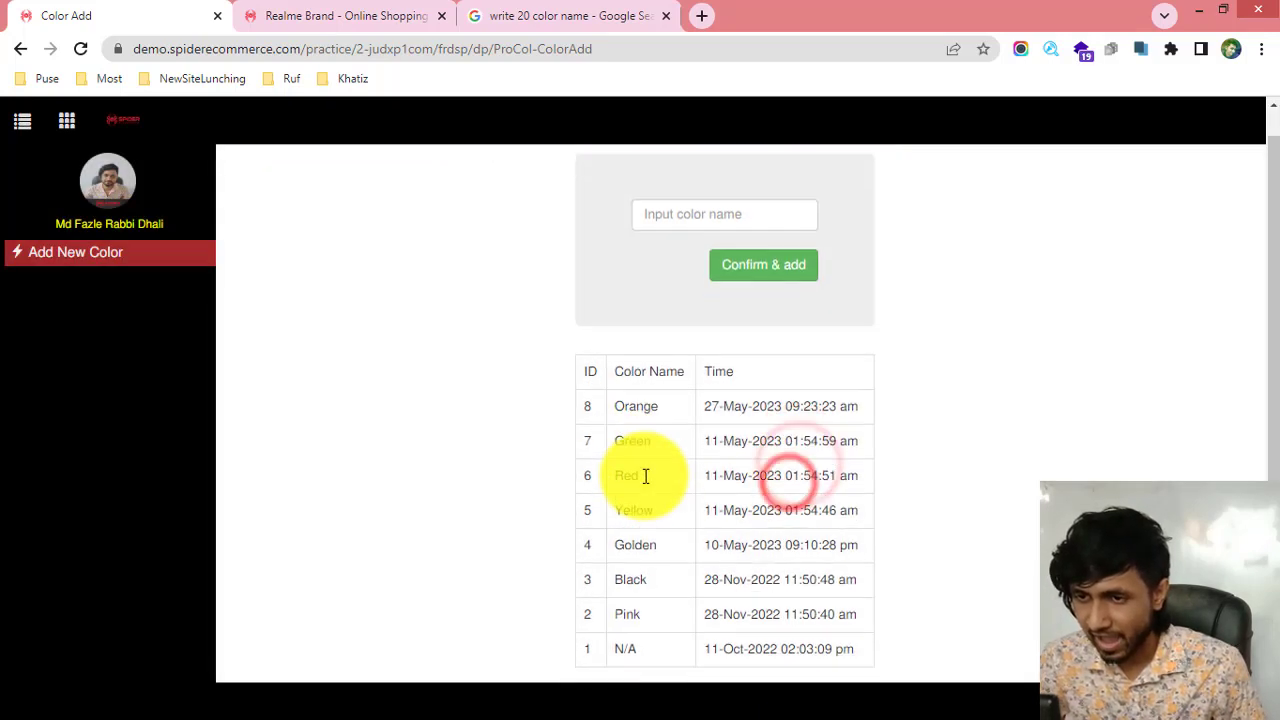
Reload the Add New Color page and review the list of colors from newest to oldest
scroll(644, 470, down, 1)
click(93, 258)
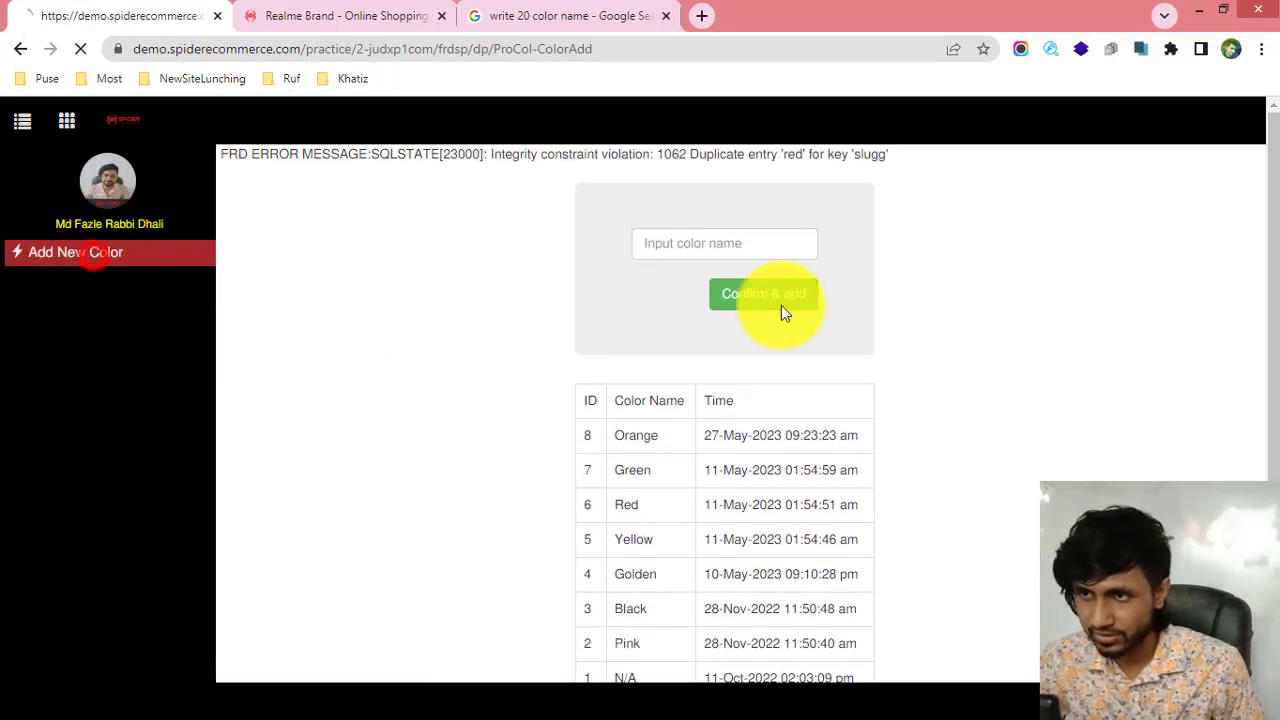
click(658, 232)
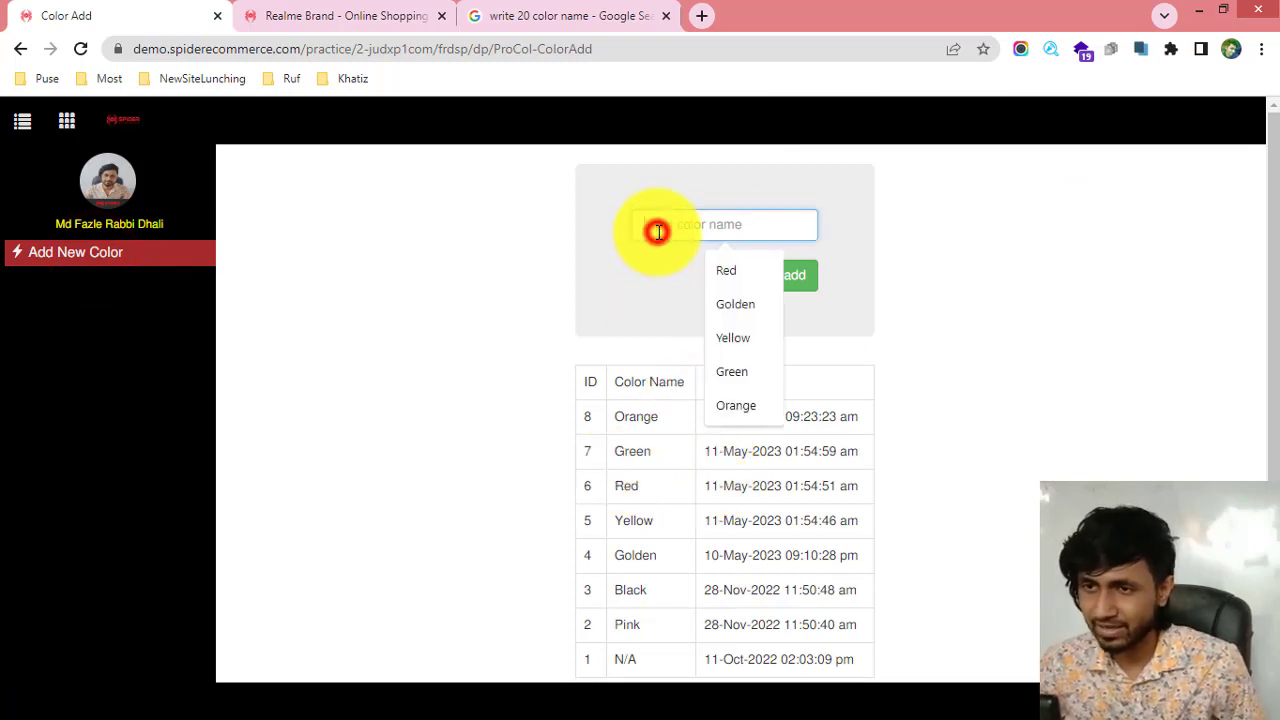
scroll(640, 460, down, 1)
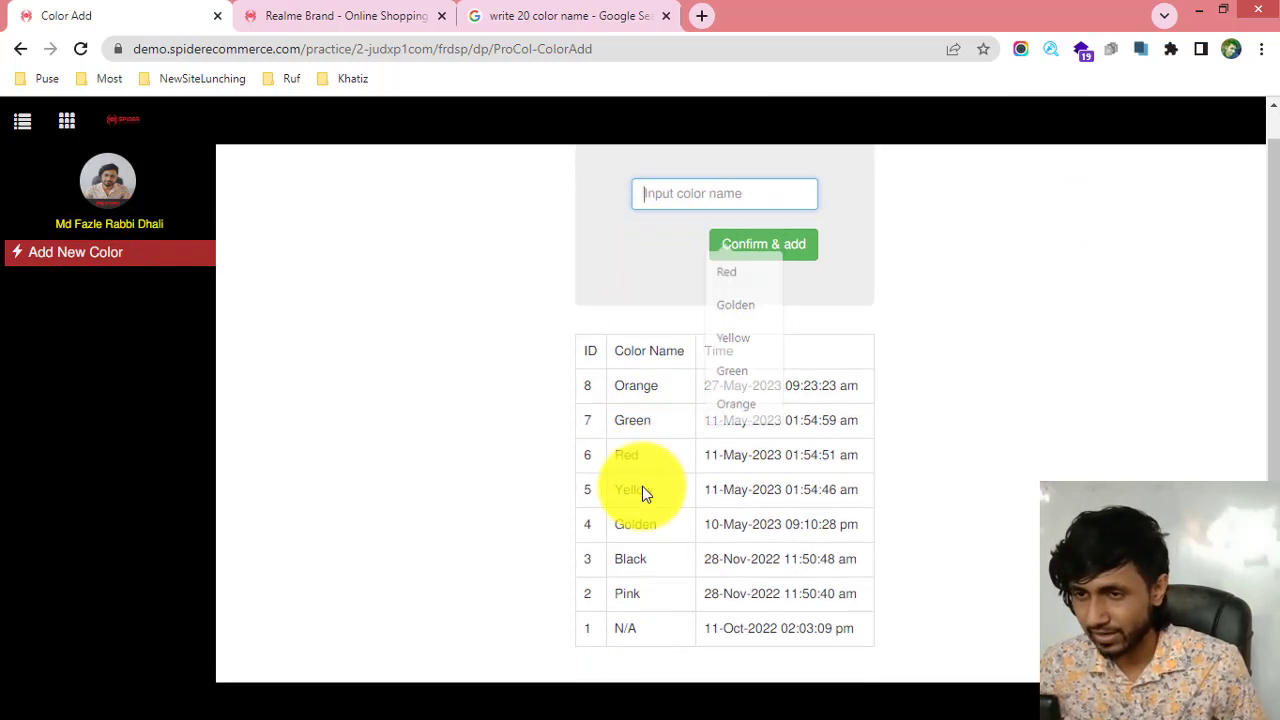
scroll(641, 490, up, 1)
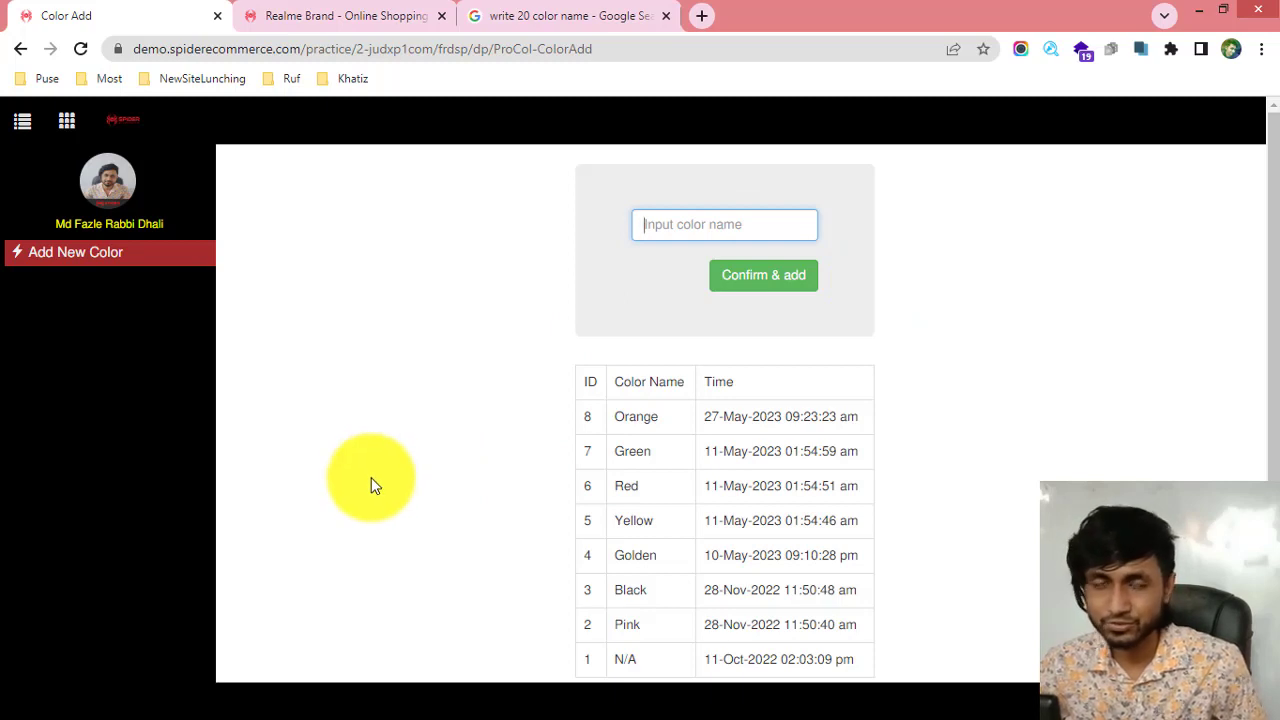
scroll(585, 500, down, 1)
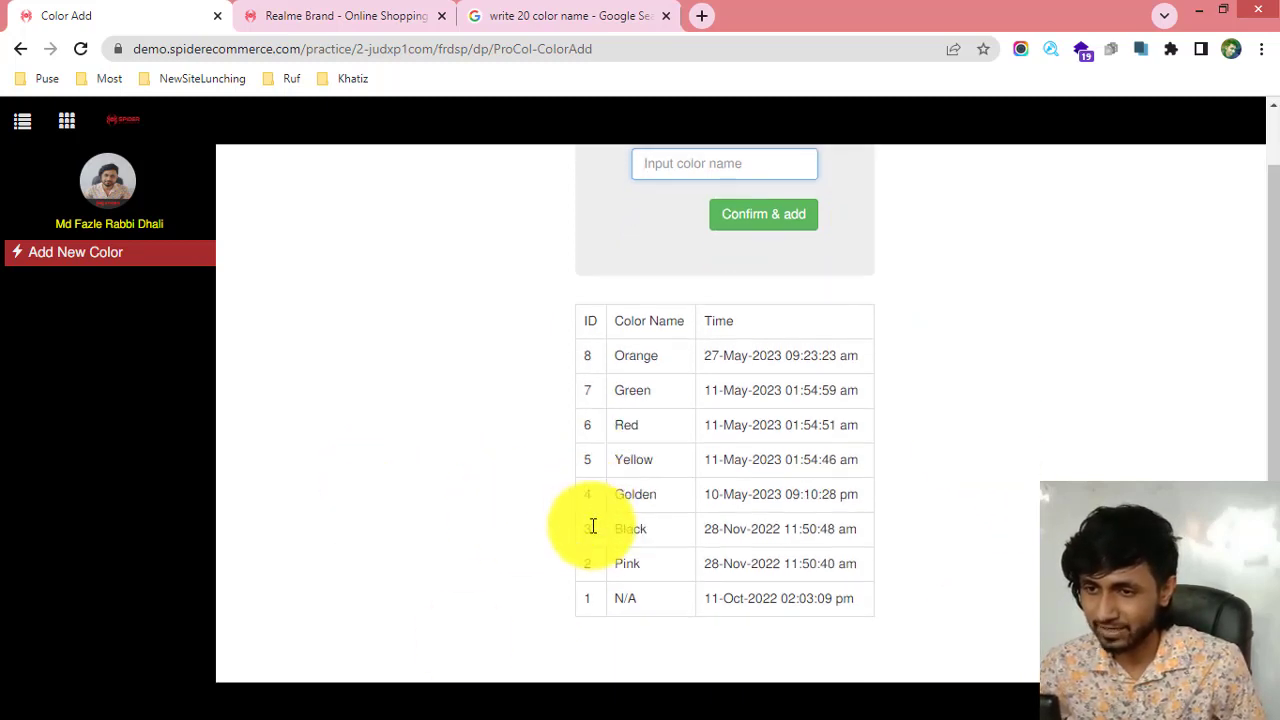
scroll(591, 523, up, 1)
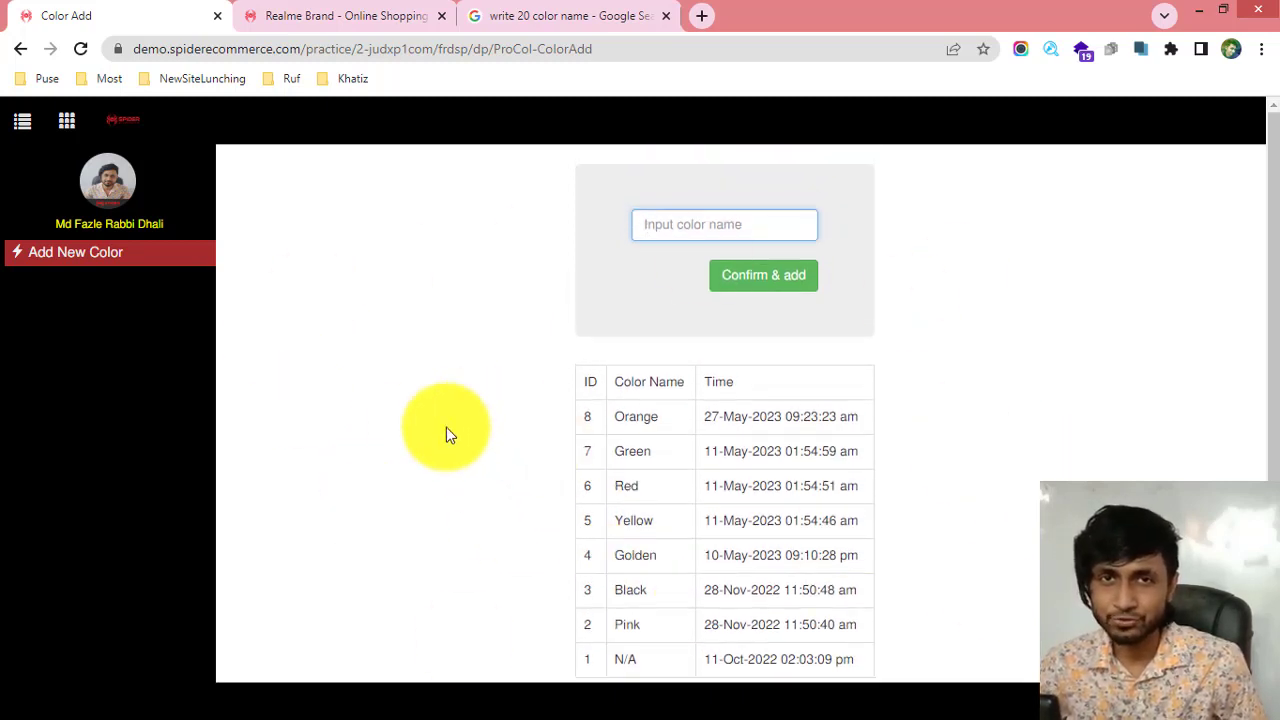